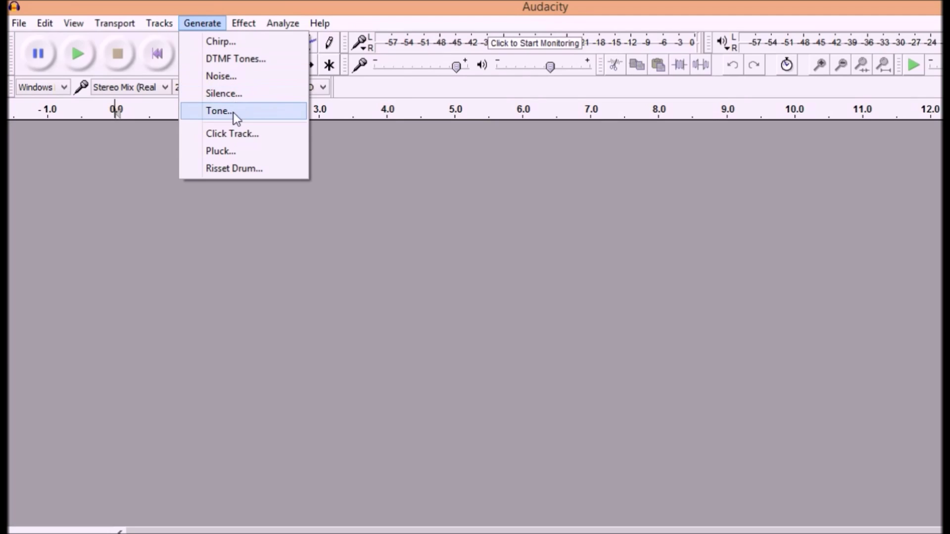
Step: Start generating a sine tone with its frequency set to 432 Hz and its amplitude set to 1
click(234, 118)
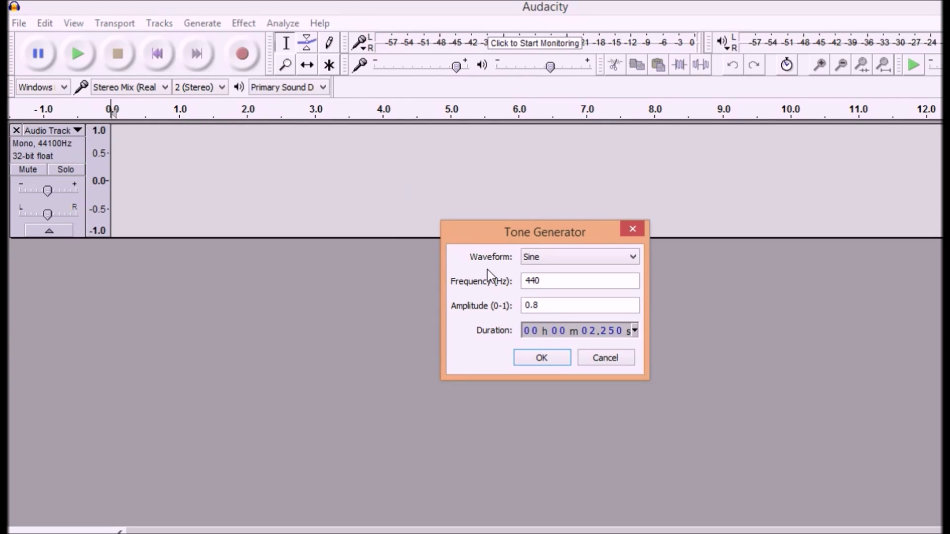
click(553, 289)
key(BackSpace)
key(BackSpace)
text(32)
key(BackSpace)
text(1)
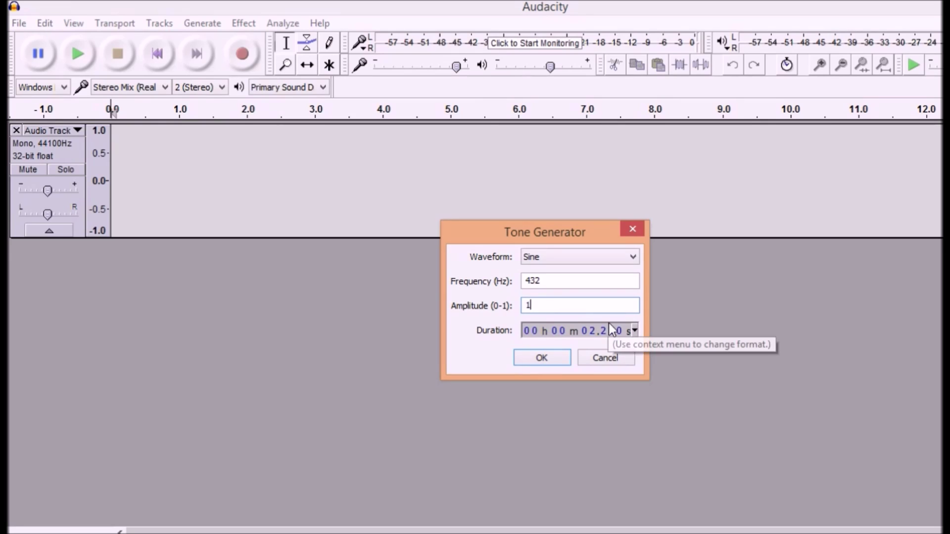
Step: Set the tone's duration format to seconds with a length of 2 seconds, generate it and play it back
click(636, 328)
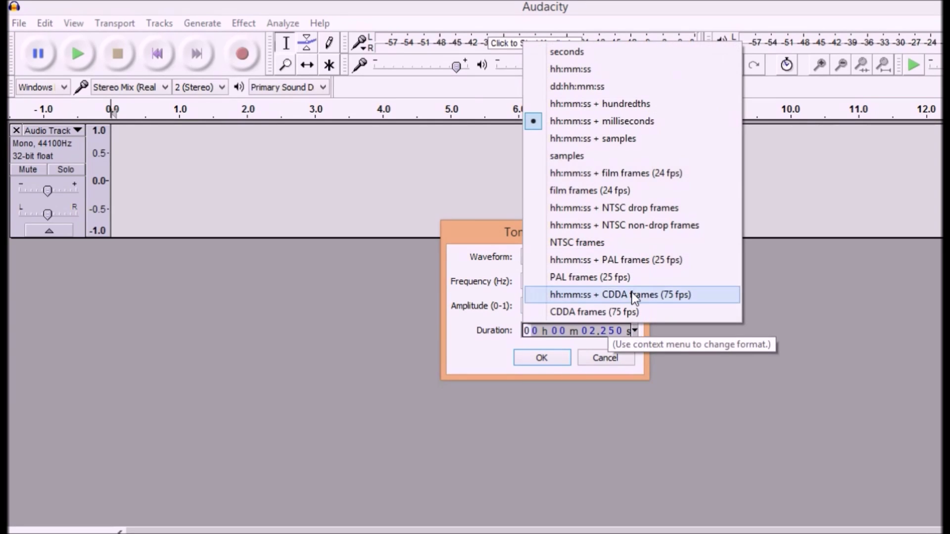
click(616, 52)
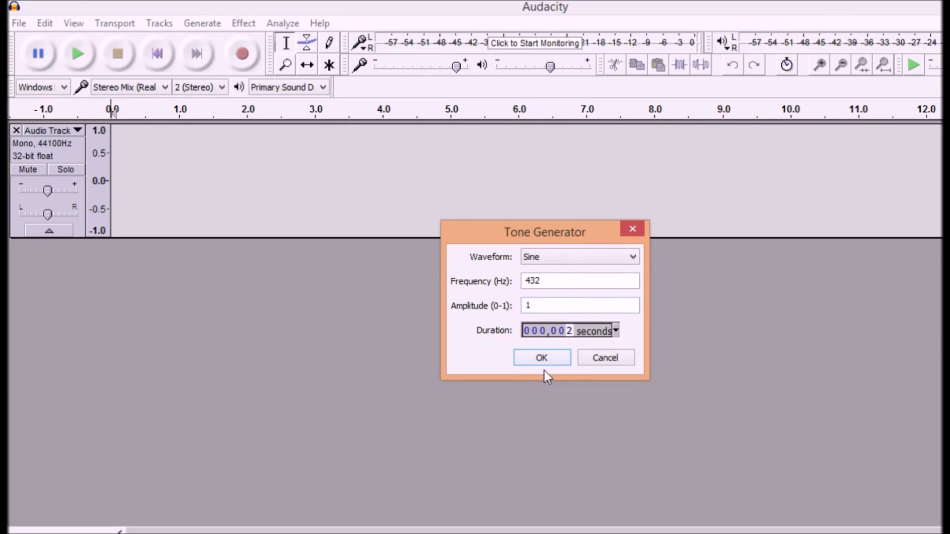
click(561, 360)
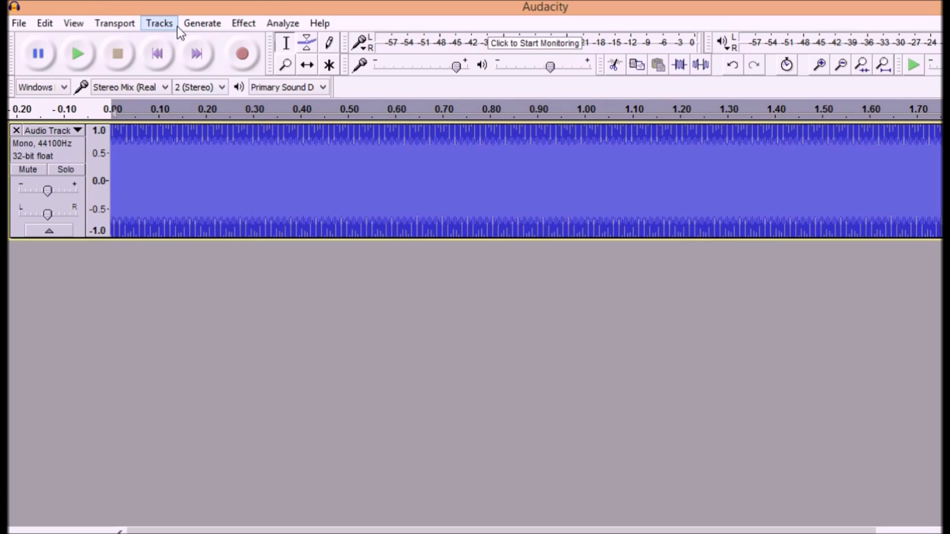
key(space)
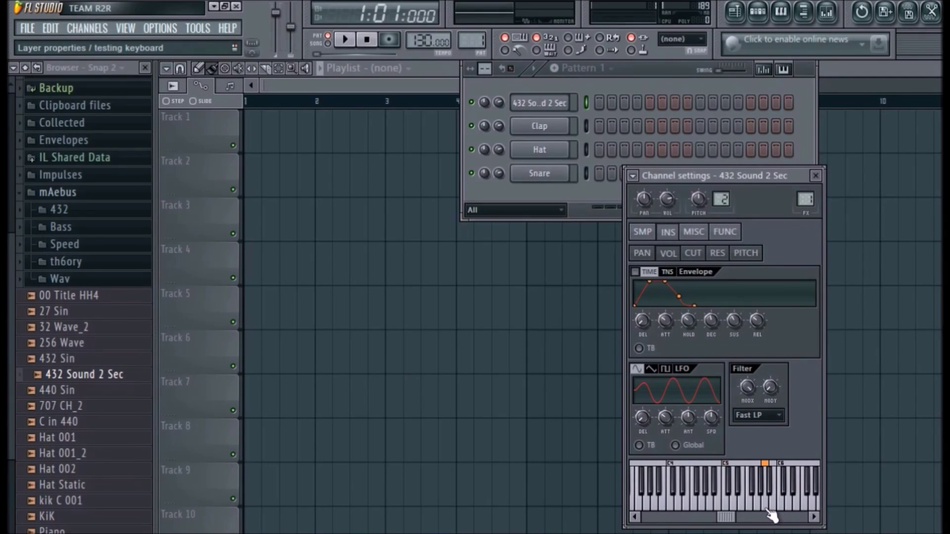
Step: Switch to FL Studio and set the root note of the 432 Sound 2 Sec channel to A4
click(771, 512)
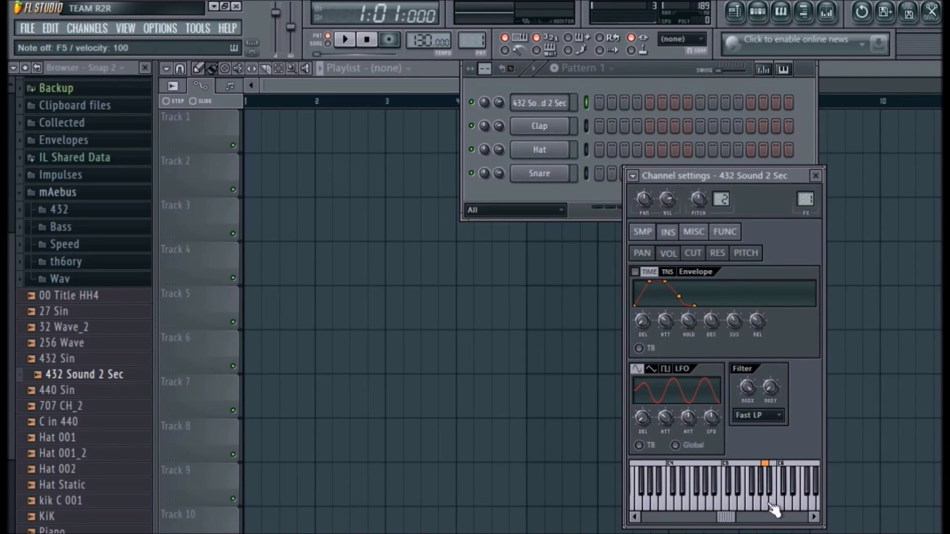
click(715, 504)
click(669, 232)
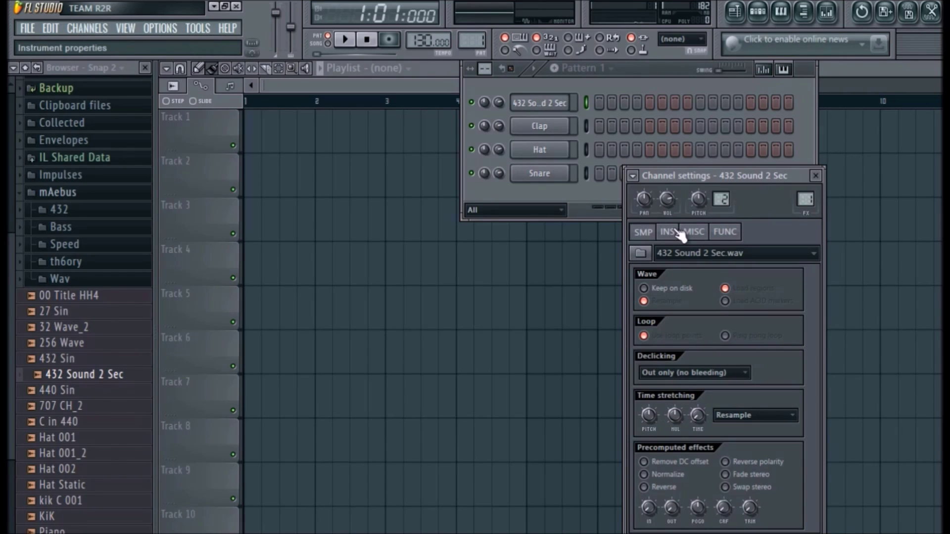
Step: Shape the sample's volume envelope with no attack or hold, a short decay, minimal sustain and a short release
click(669, 232)
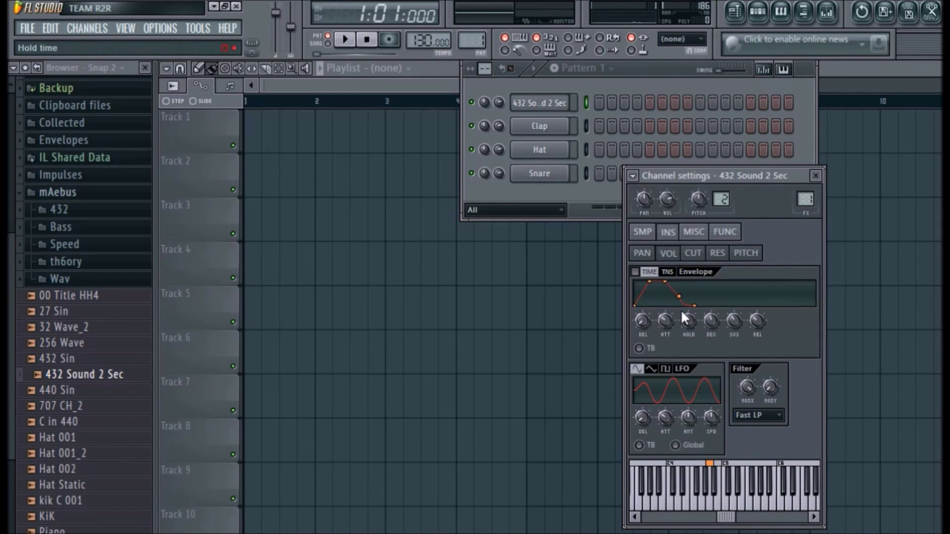
drag(665, 323, 691, 334)
drag(711, 322, 711, 334)
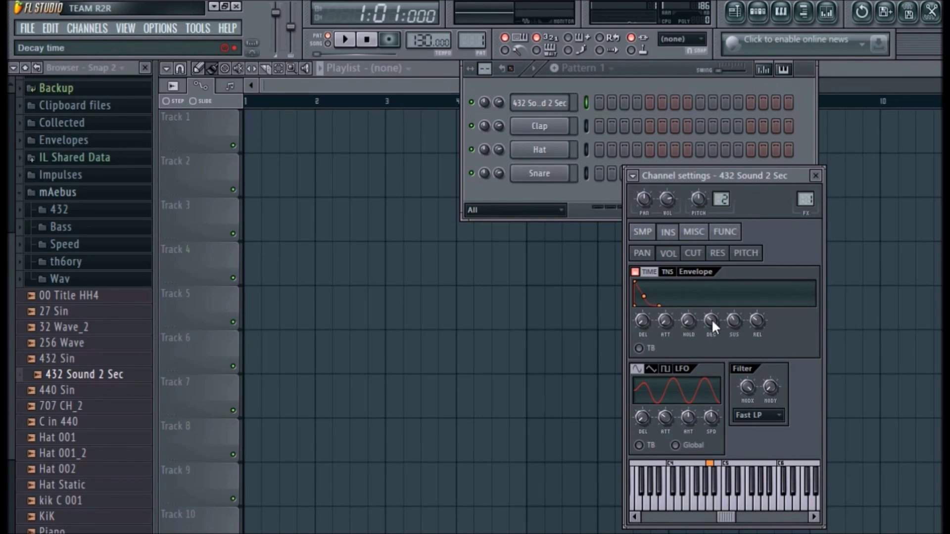
drag(734, 321, 759, 329)
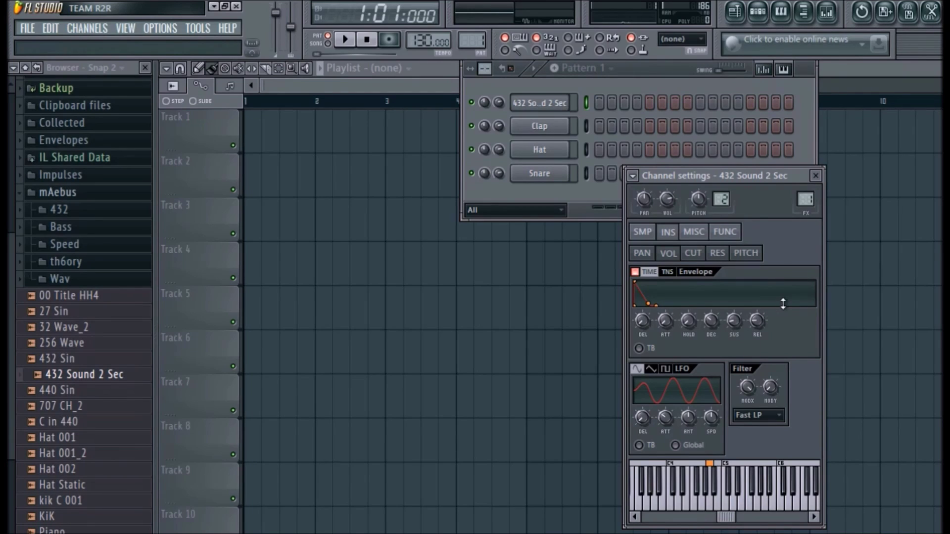
Step: Return to the sample settings of 432 Sound 2 Sec and audition the sound with a few notes
click(642, 232)
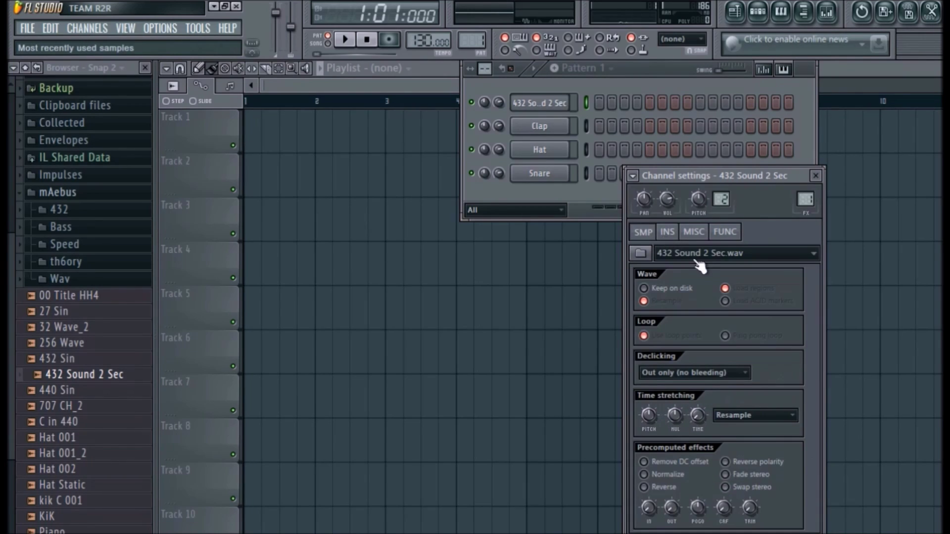
key(r)
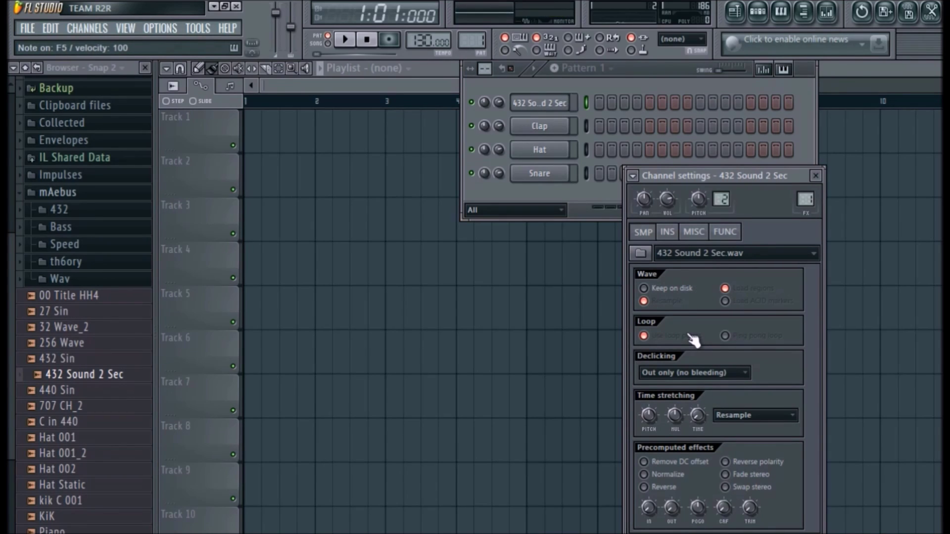
key(q)
Step: Examine the main pitch and fine-tune controls in the miscellaneous settings of the 432 Sound 2 Sec channel
click(693, 232)
drag(707, 175, 638, 132)
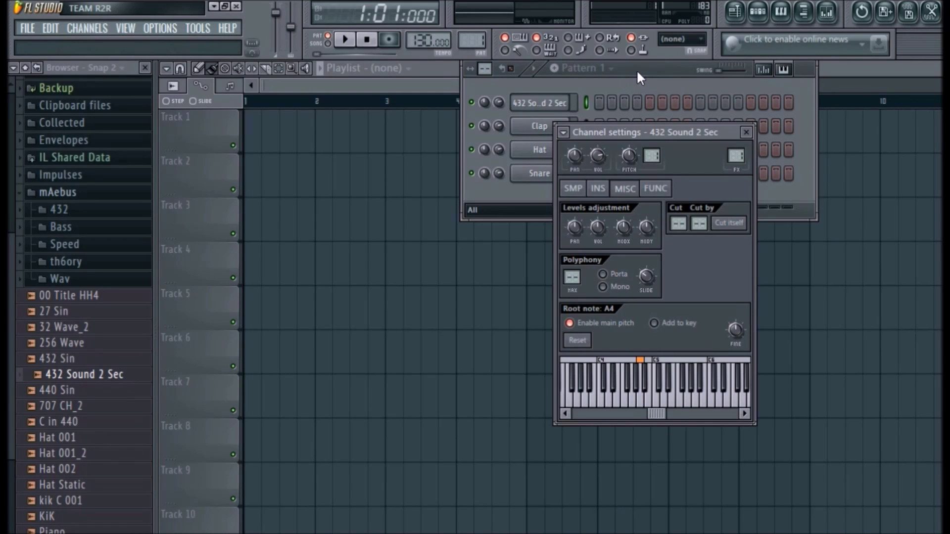
click(628, 156)
click(735, 329)
Step: Collapse the browser folders and add an FL Keys channel to the pattern
click(641, 70)
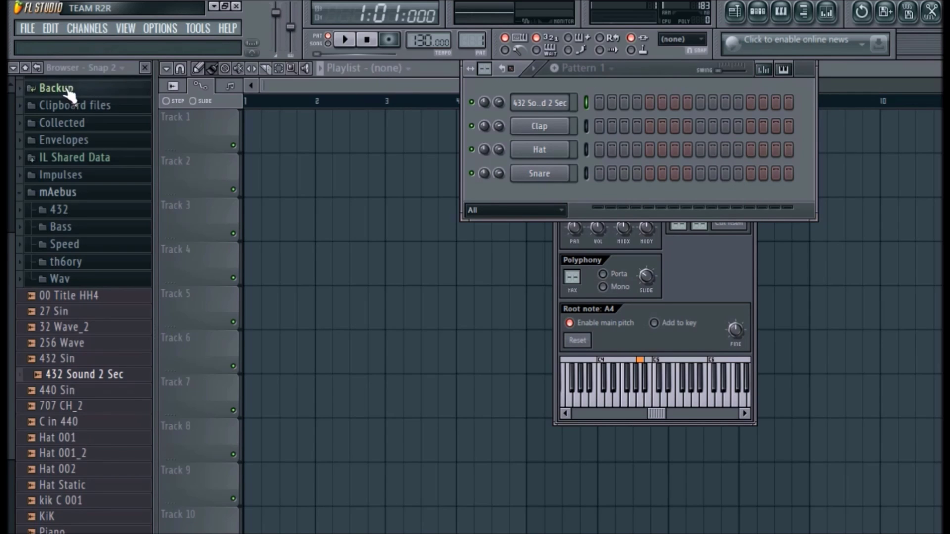
click(27, 69)
click(88, 30)
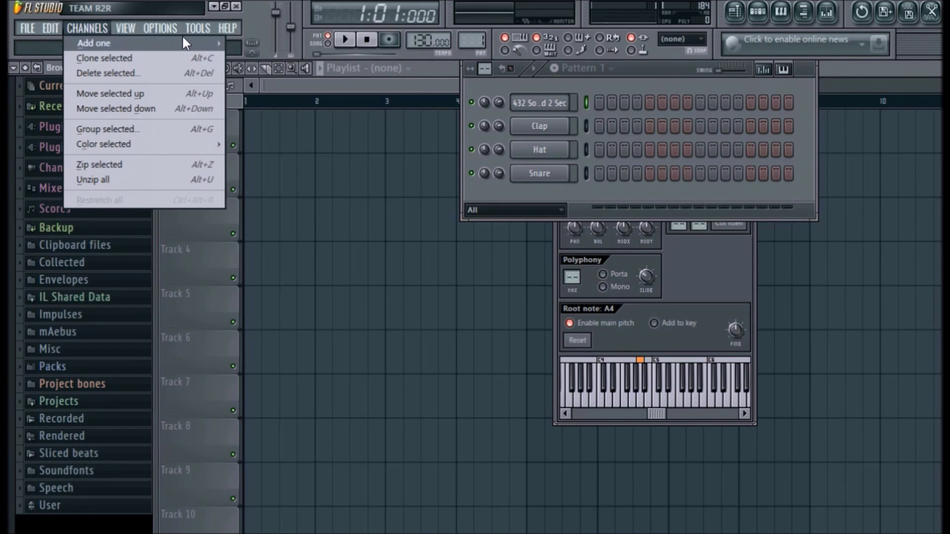
mouse_move(179, 44)
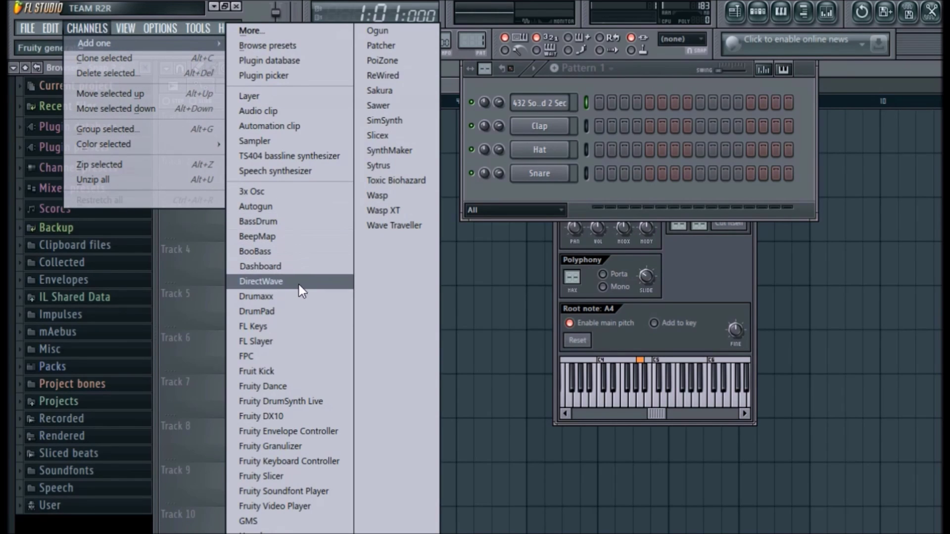
click(294, 325)
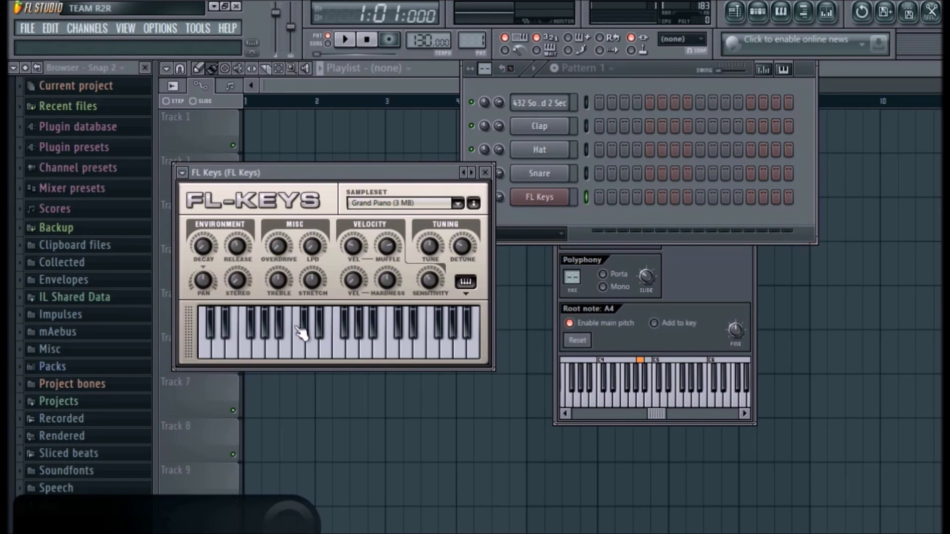
Step: Open the FL Keys channel settings and lower its channel pitch to -32 cents
click(553, 188)
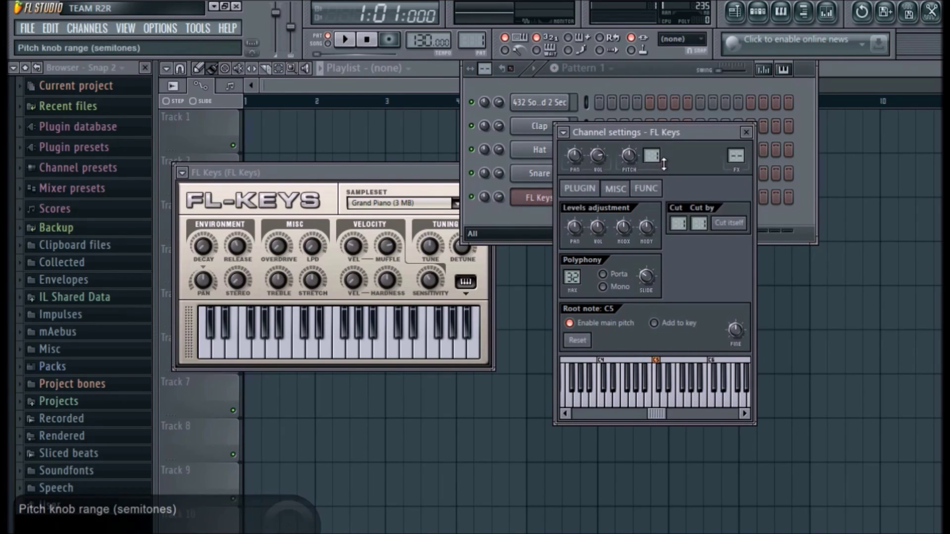
drag(628, 153, 628, 159)
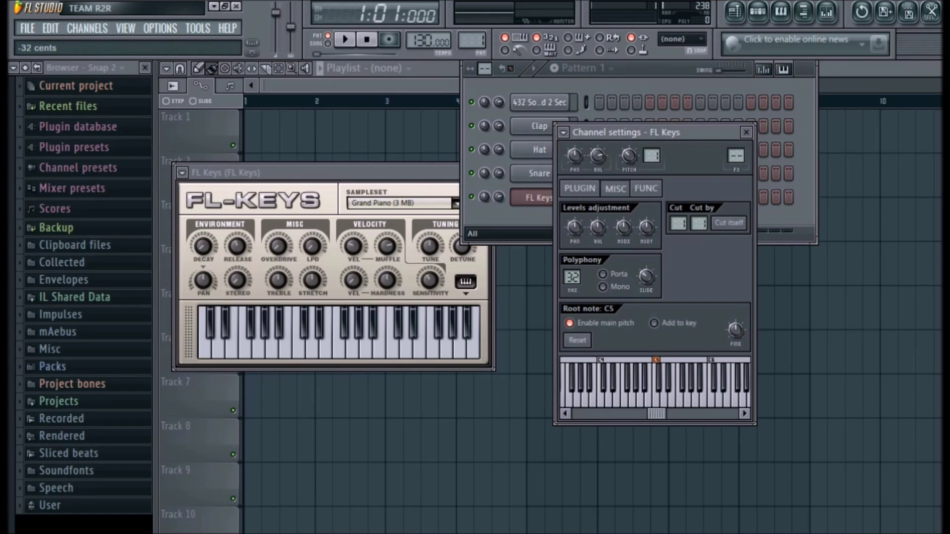
drag(628, 159, 628, 159)
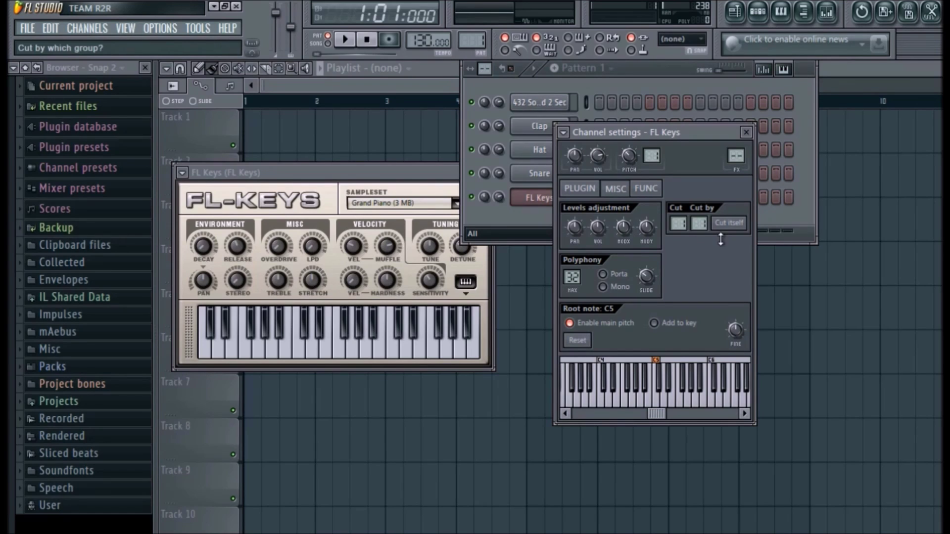
drag(735, 330, 735, 331)
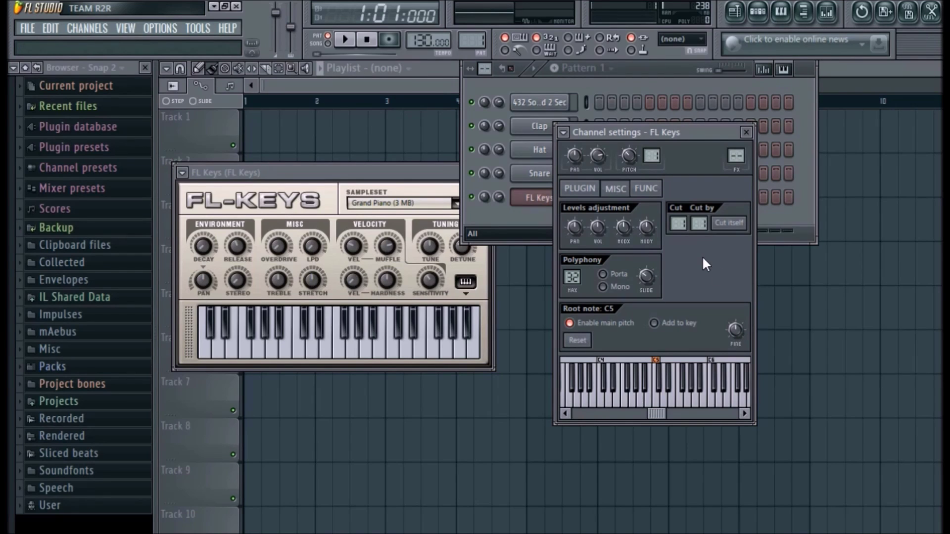
Step: Bring the channel rack forward and play E5, D5 and C5 on the FL Keys channel
click(629, 79)
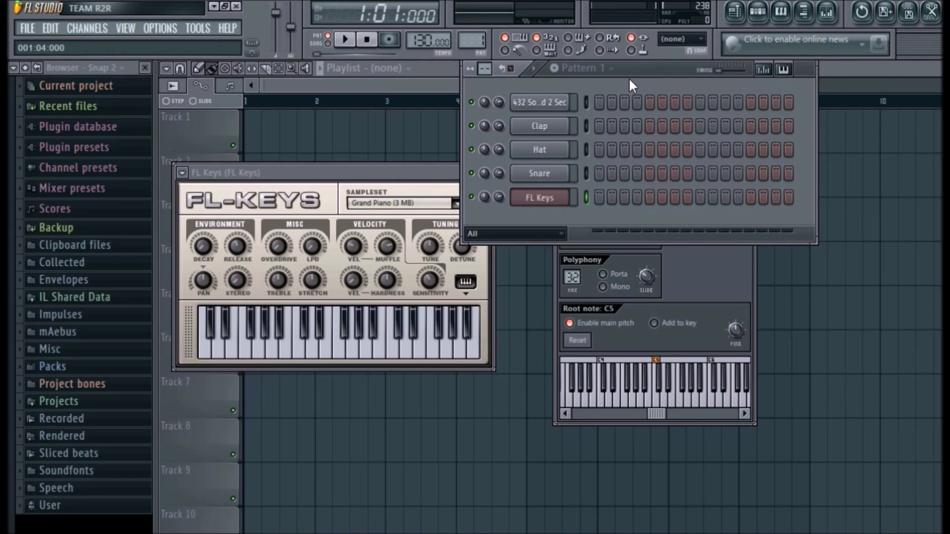
key(c)
key(c)
key(x)
key(z)
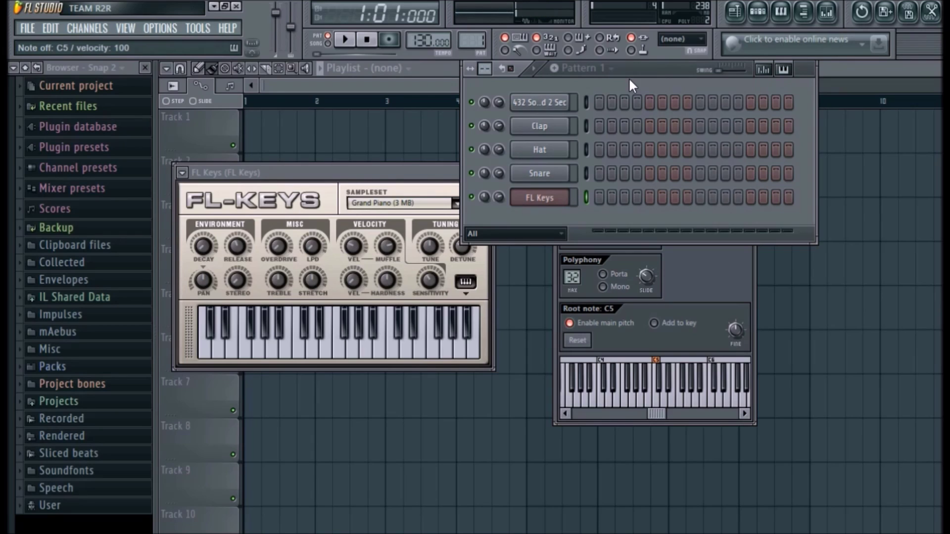
Step: Select the 432 Sound 2 Sec channel and play D5, E5 and F5 to compare its tuning with FL Keys
click(587, 101)
key(x)
key(c)
key(v)
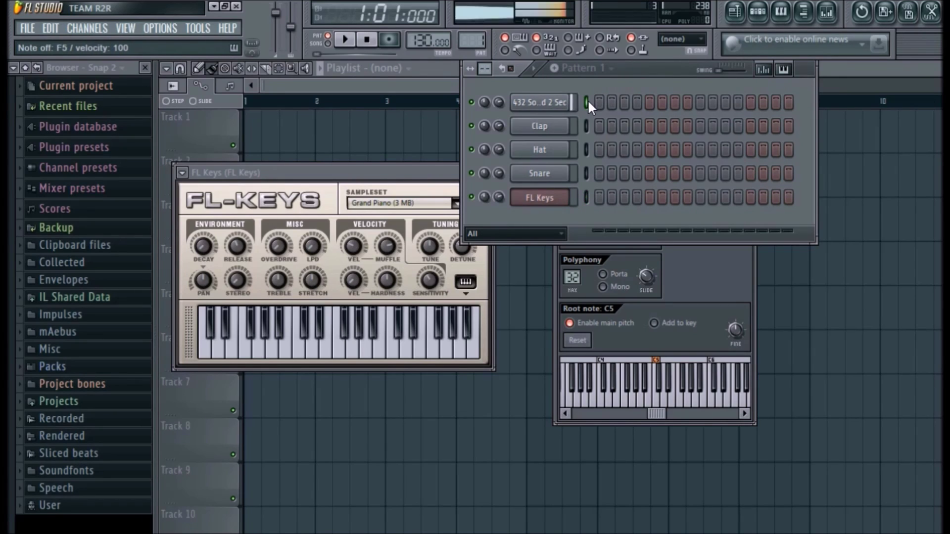
key(c)
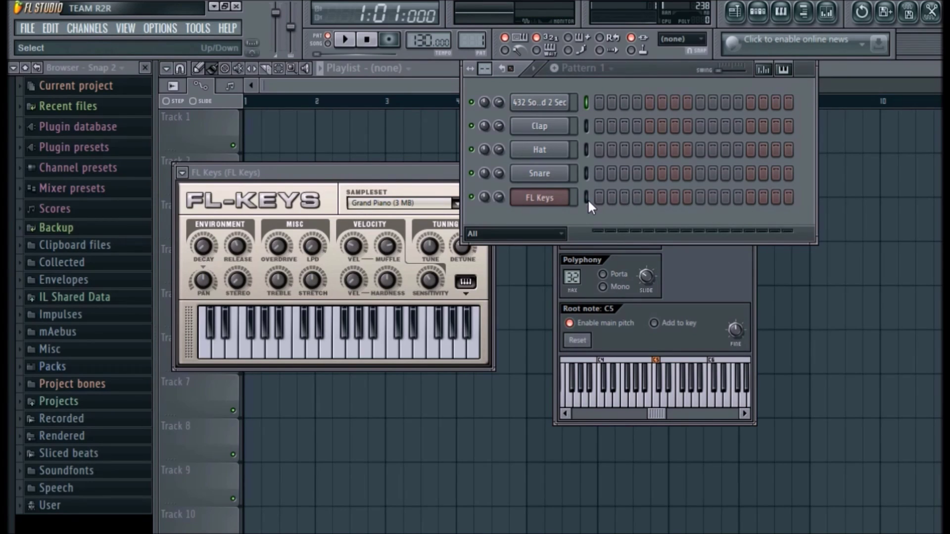
Step: Open the mixer and load Fruity Parametric EQ 2 into the first effect slot of the Master track
click(826, 12)
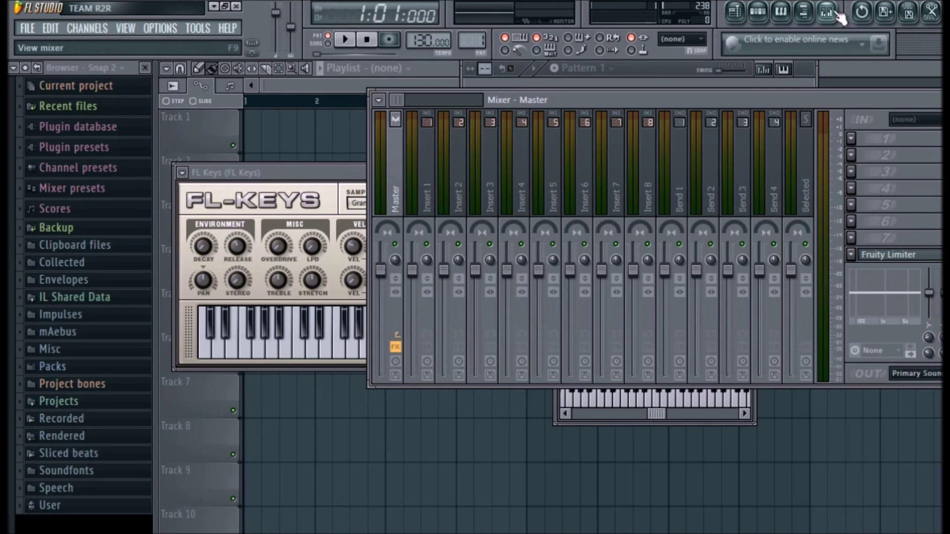
drag(842, 103, 773, 106)
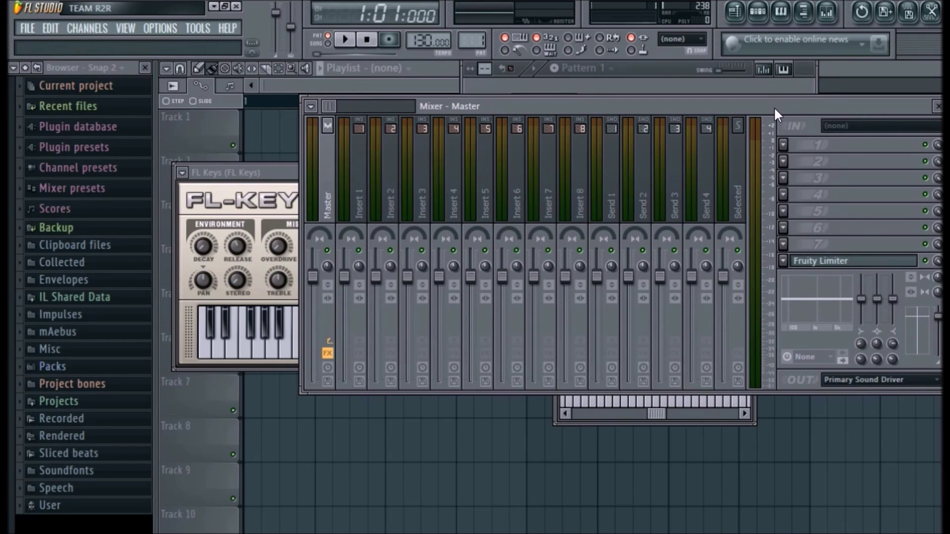
click(783, 144)
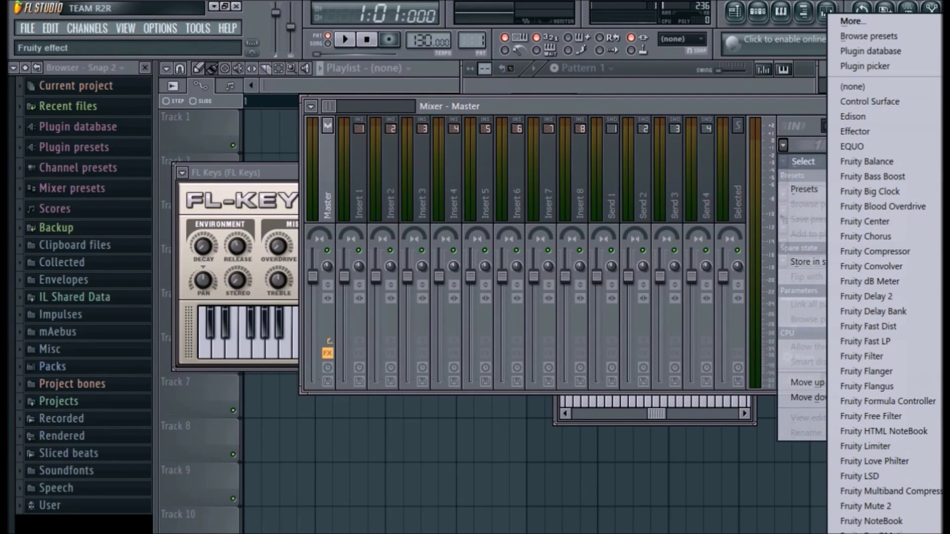
click(871, 526)
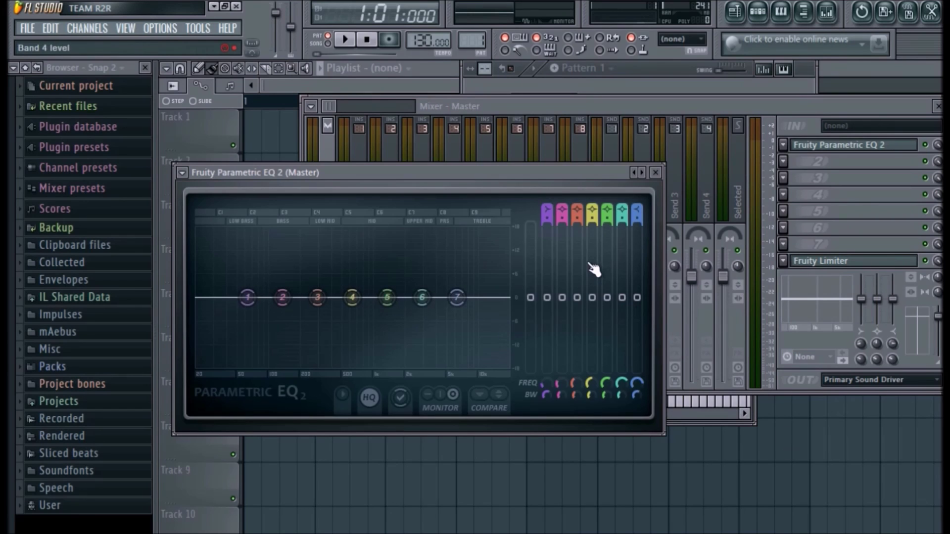
Step: Check the root note in the channel settings of 432 Sound 2 Sec
click(765, 14)
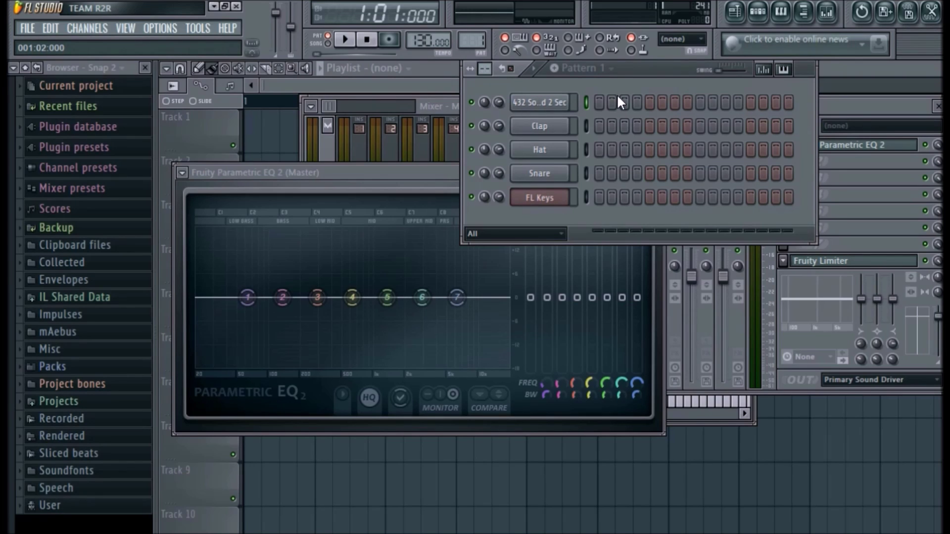
click(542, 102)
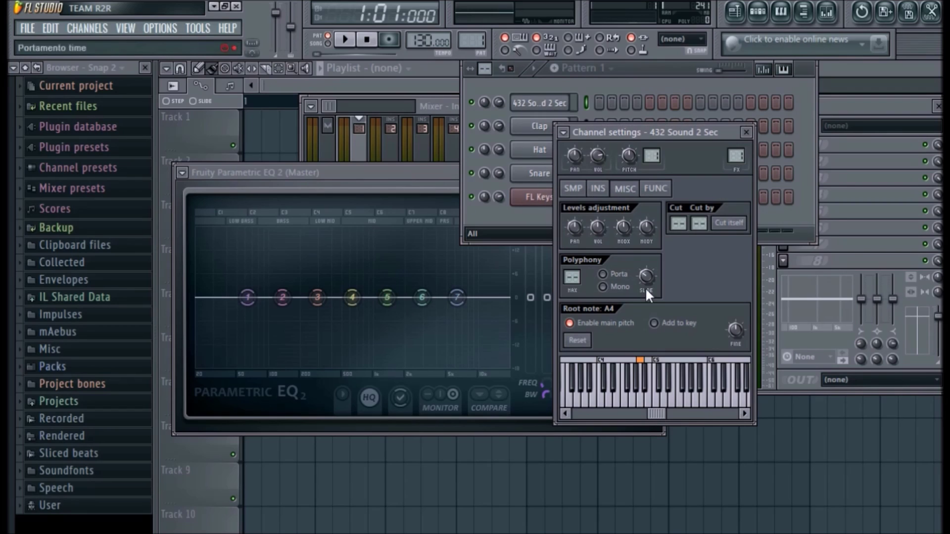
click(649, 351)
Step: Raise band 4 of the Master's parametric EQ to maximum gain at about 389 Hz and play an A4 note
click(429, 174)
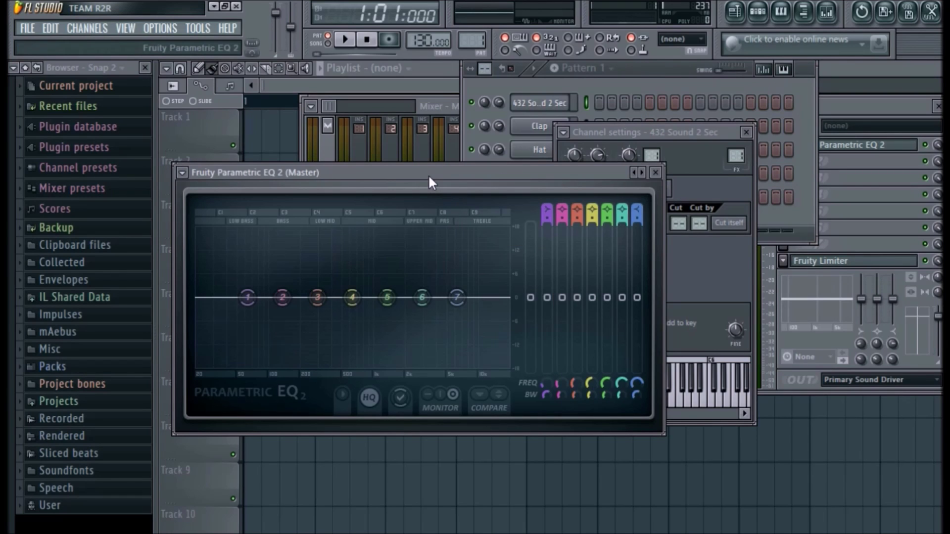
drag(352, 296, 334, 228)
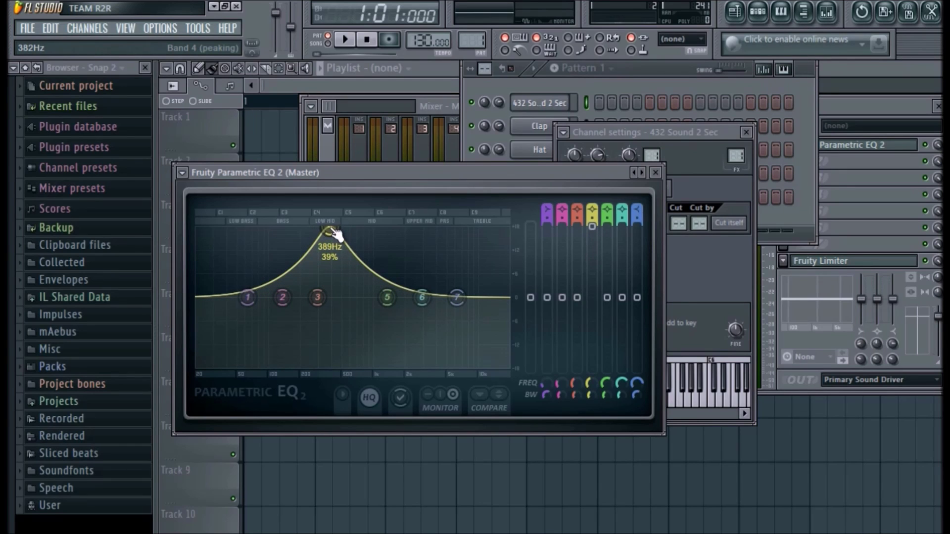
key(XF86AudioMute)
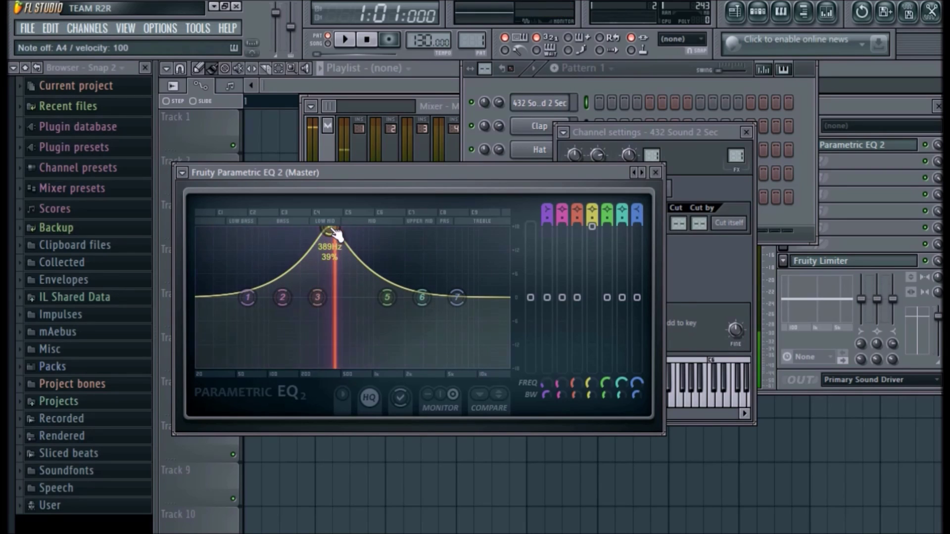
Step: Narrow band 4 of the Master's parametric EQ to 0% bandwidth, set its frequency to about 422 Hz and play A4
drag(345, 233, 343, 237)
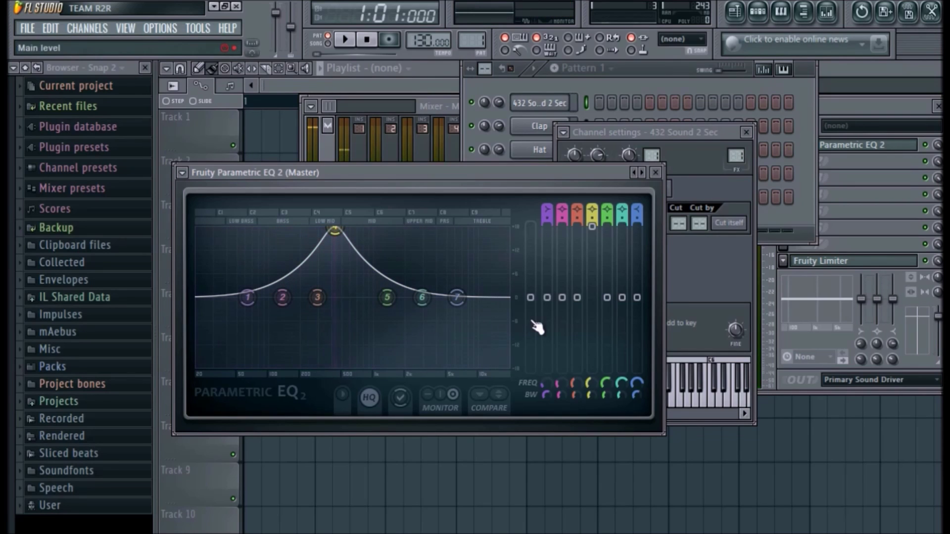
drag(589, 392, 589, 403)
key(n)
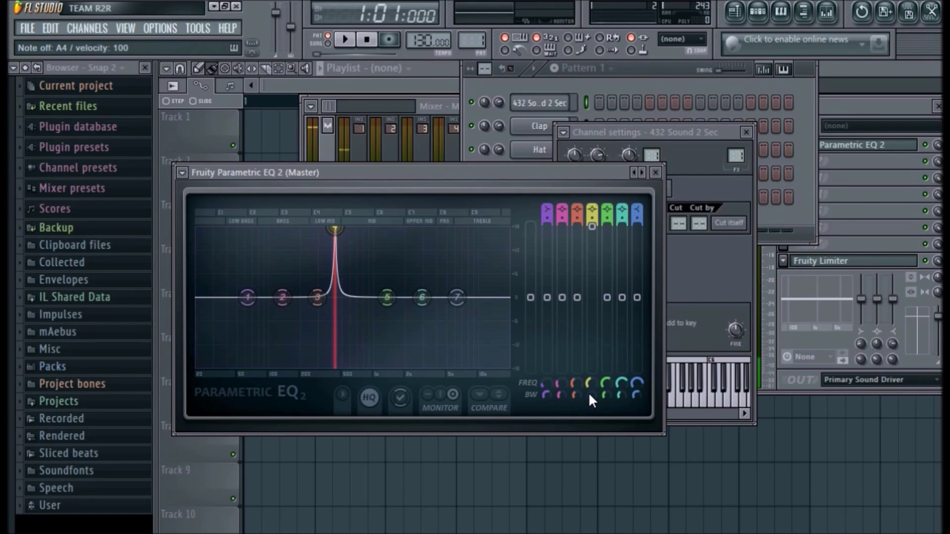
click(590, 382)
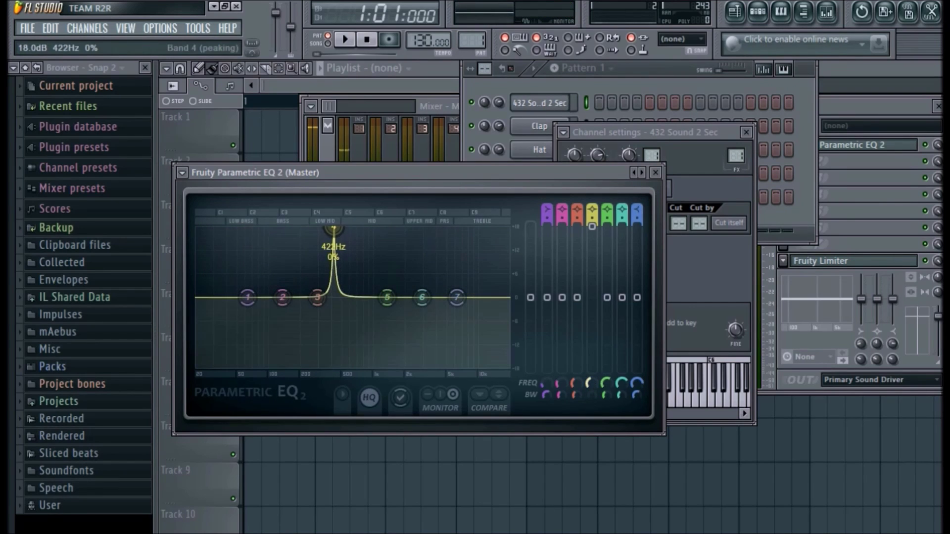
key(n)
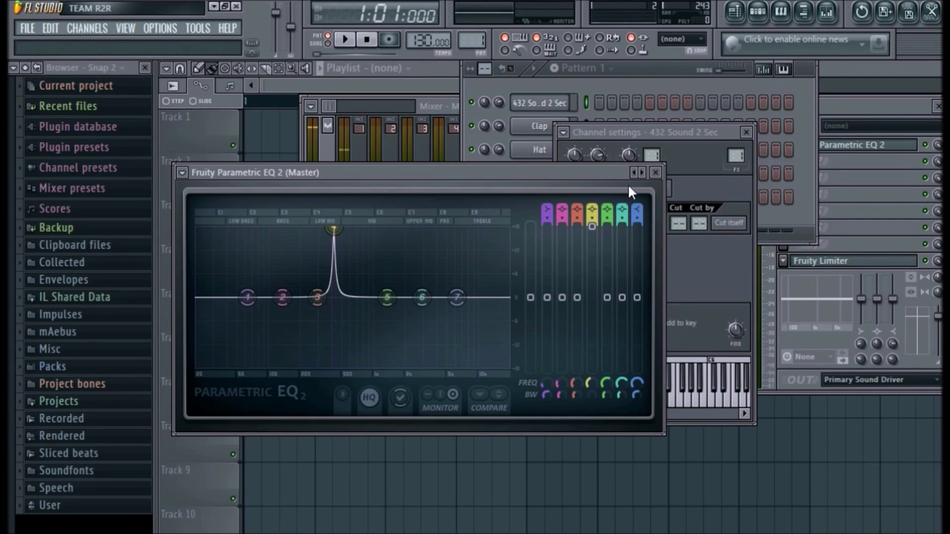
Step: Select the FL Keys channel and play A4 and A5 to compare its frequencies with the EQ's band 4 peak
click(602, 92)
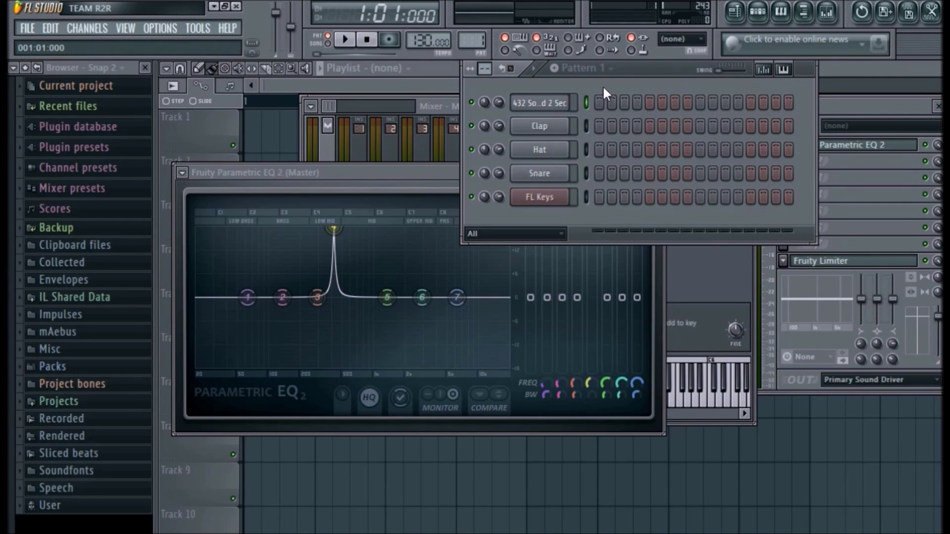
key(n)
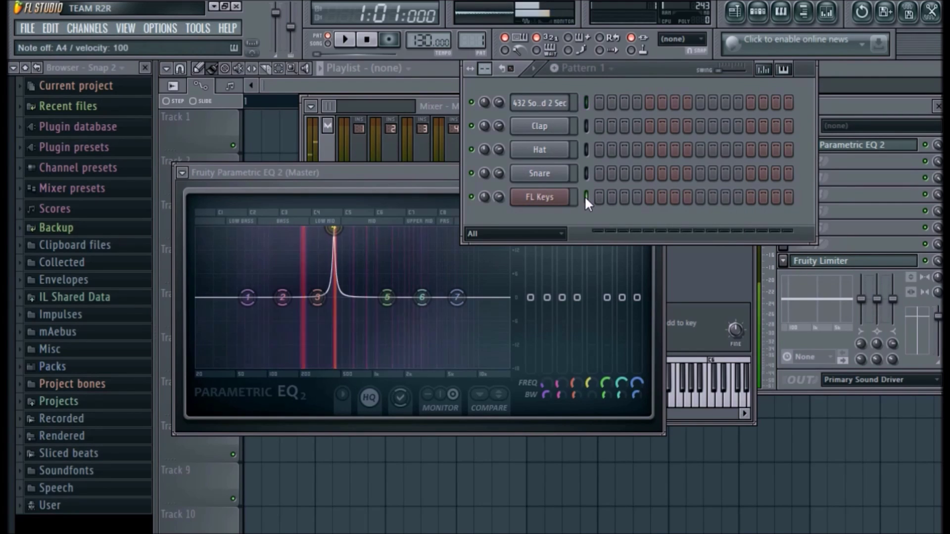
key(n)
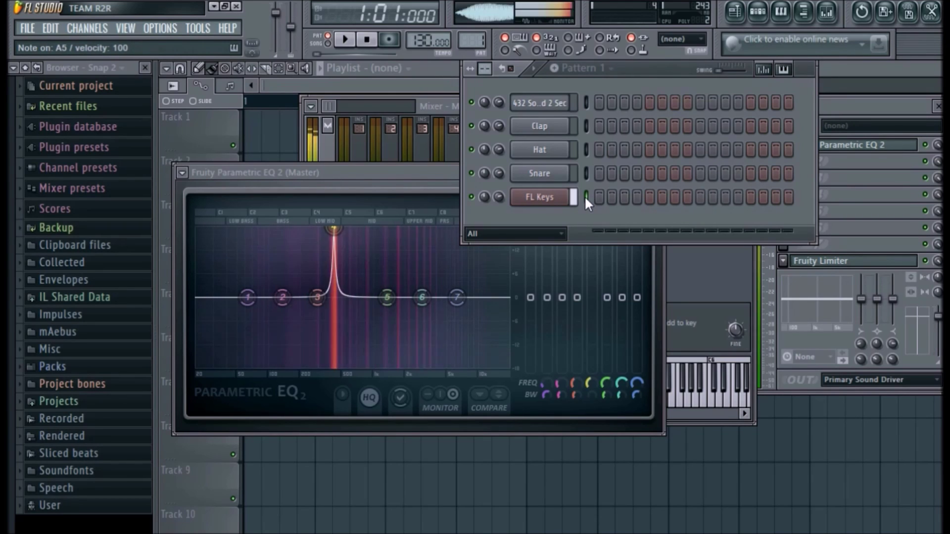
key(n)
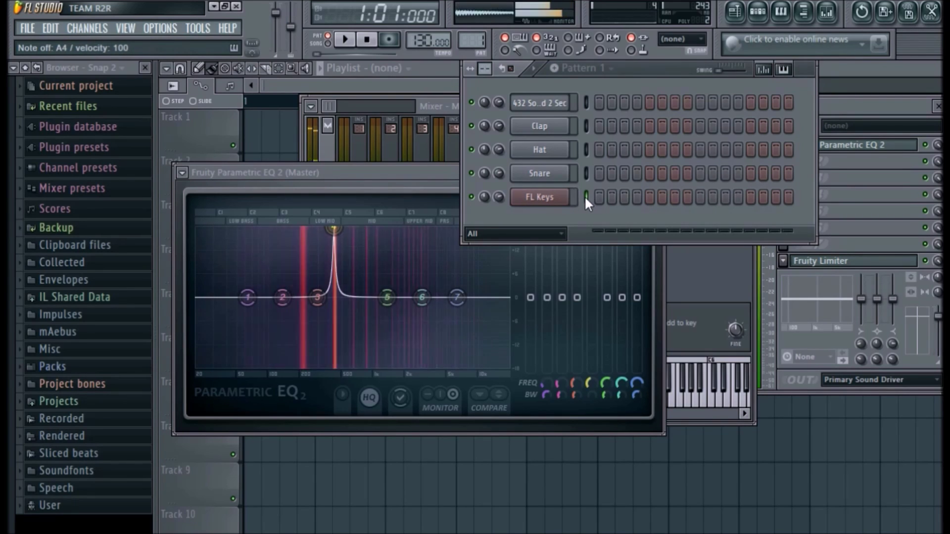
key(n)
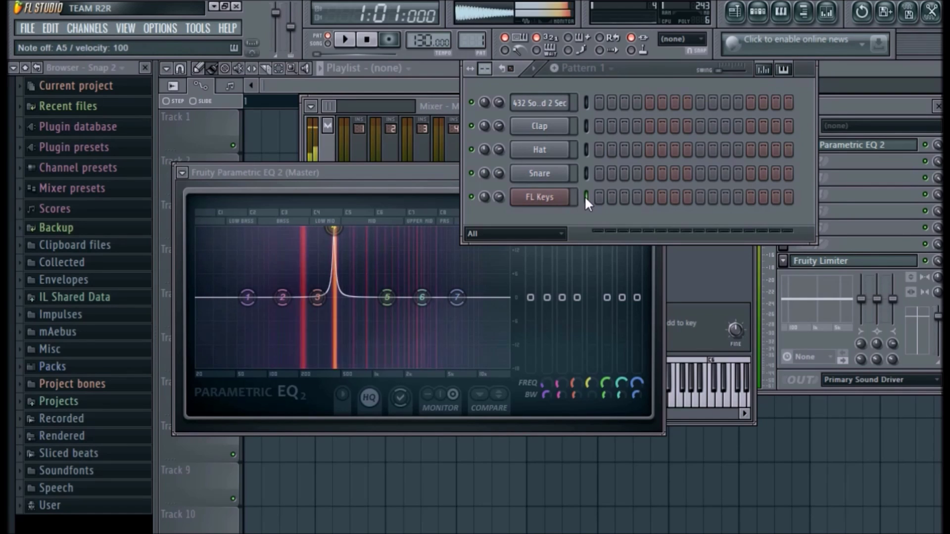
key(n)
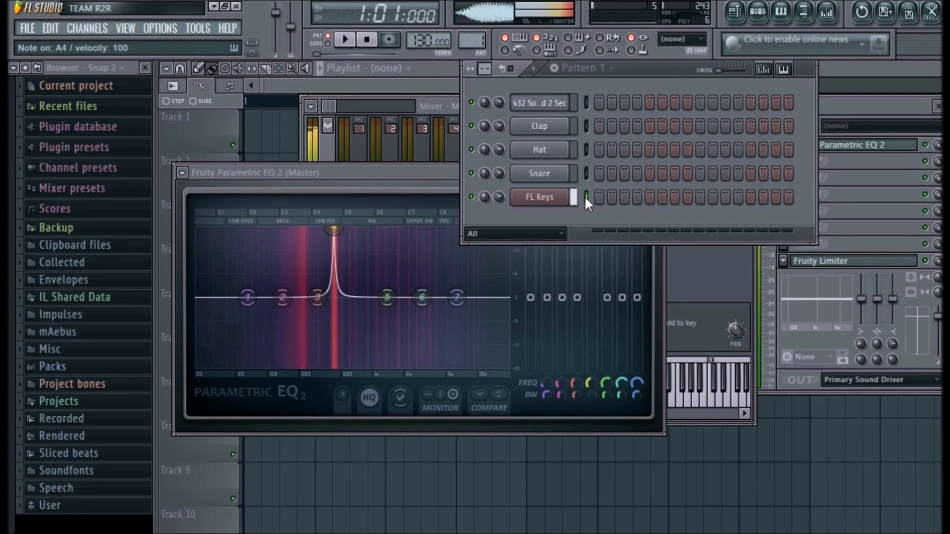
key(y)
key(n)
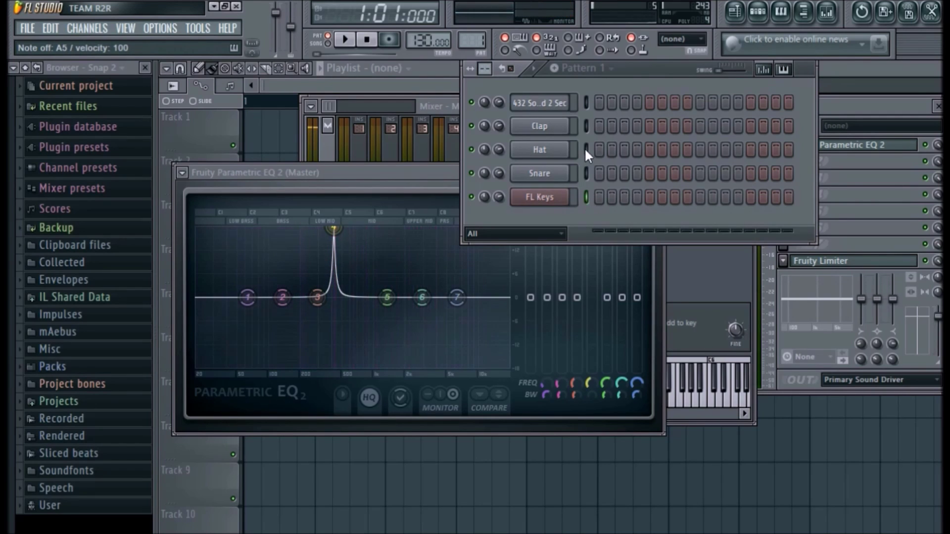
Step: Play A4 and A5 on the 432 Sound 2 Sec channel, and repeat on FL Keys to compare their spectra in the EQ
key(n)
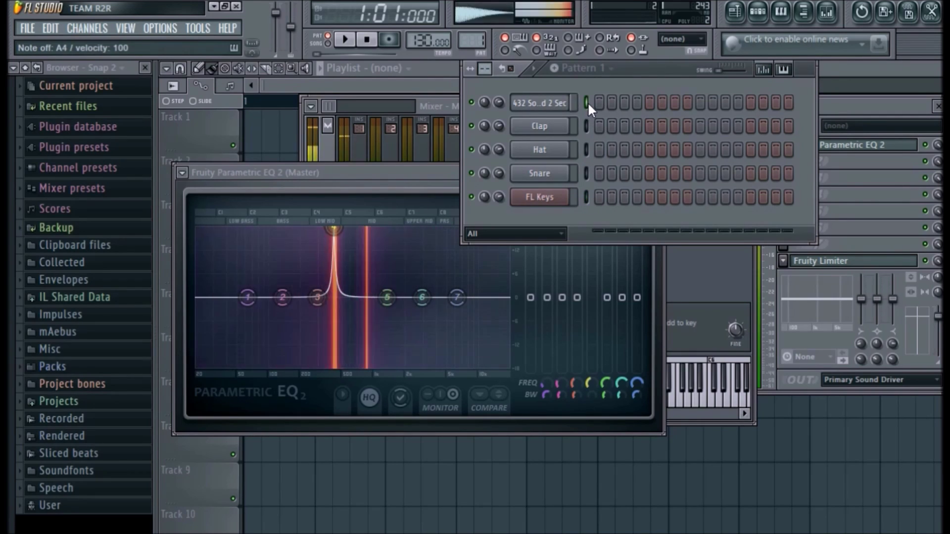
key(y)
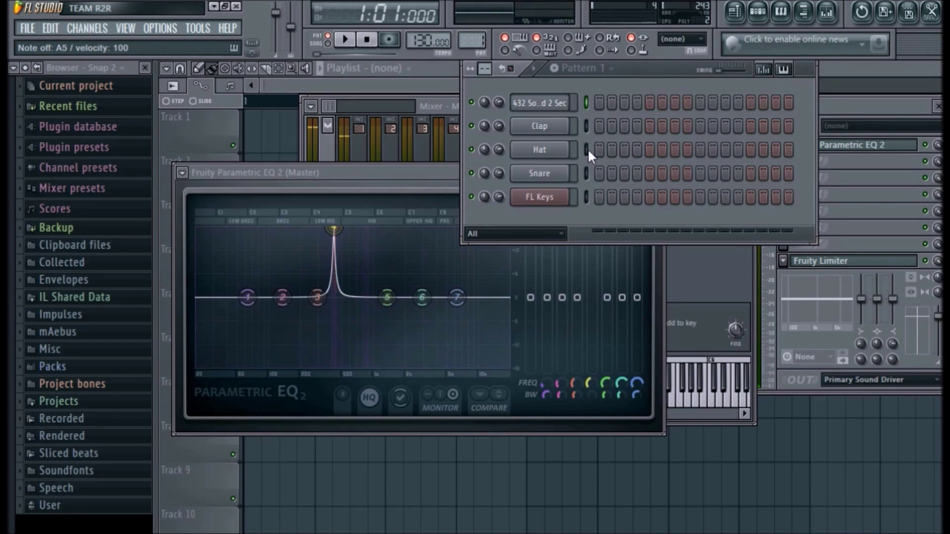
key(y)
key(n)
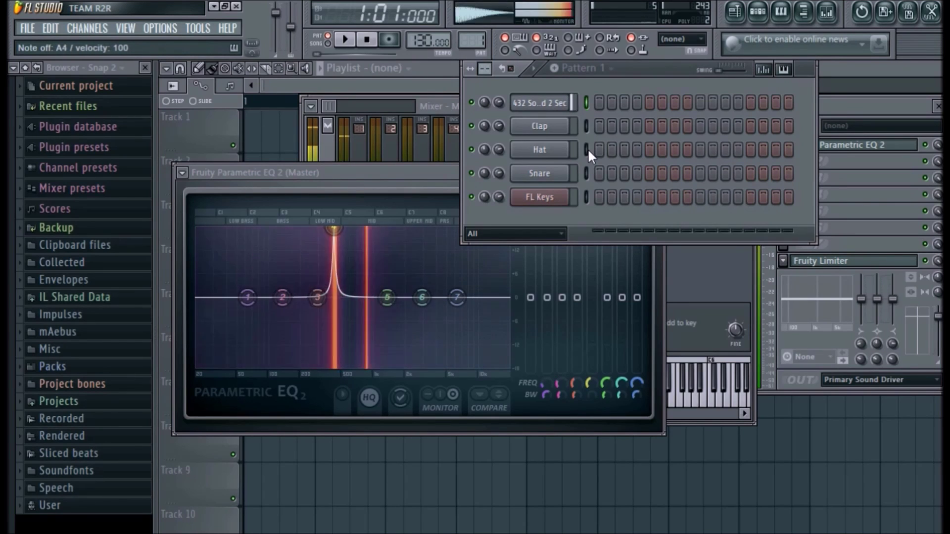
key(n)
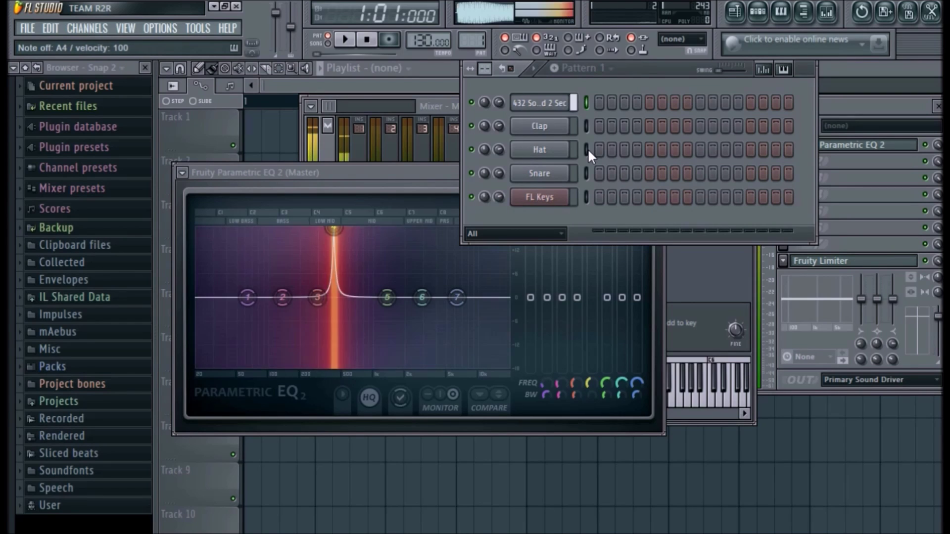
key(y)
key(n)
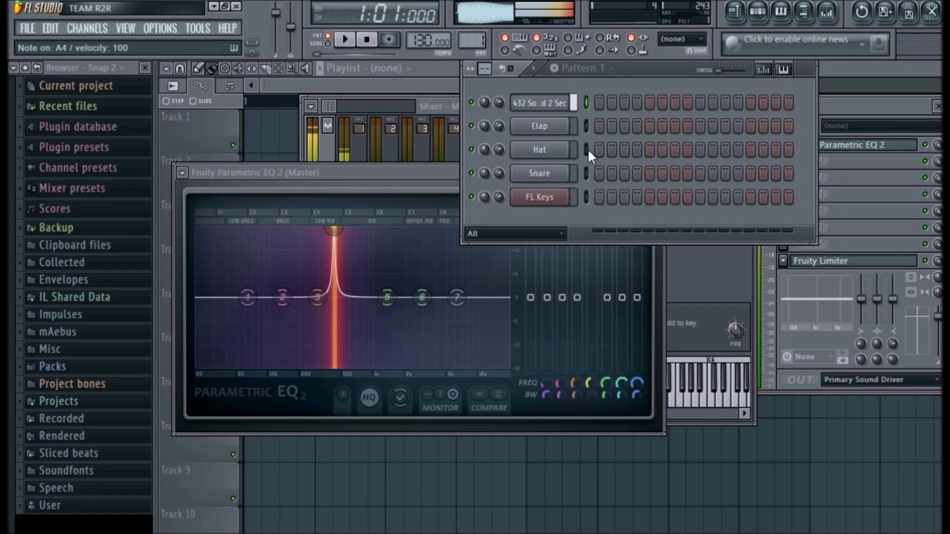
key(n)
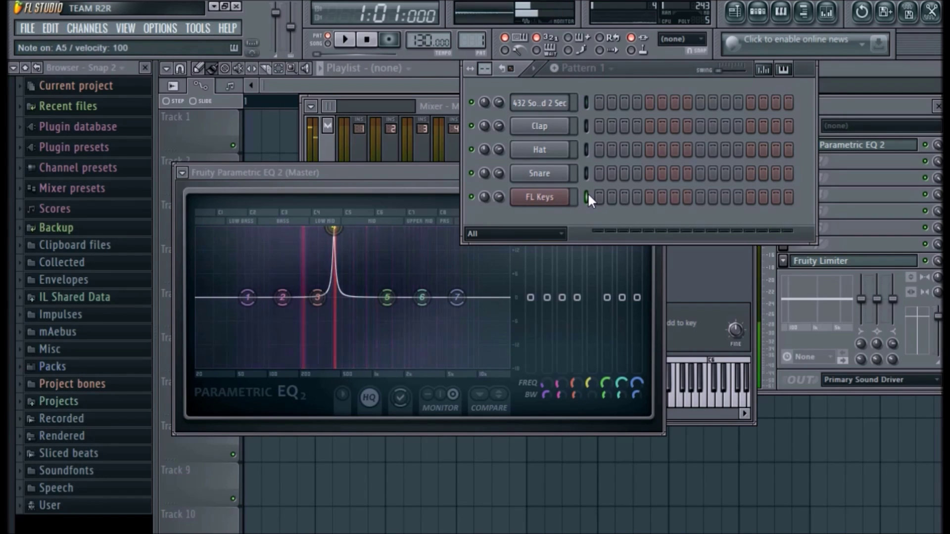
key(y)
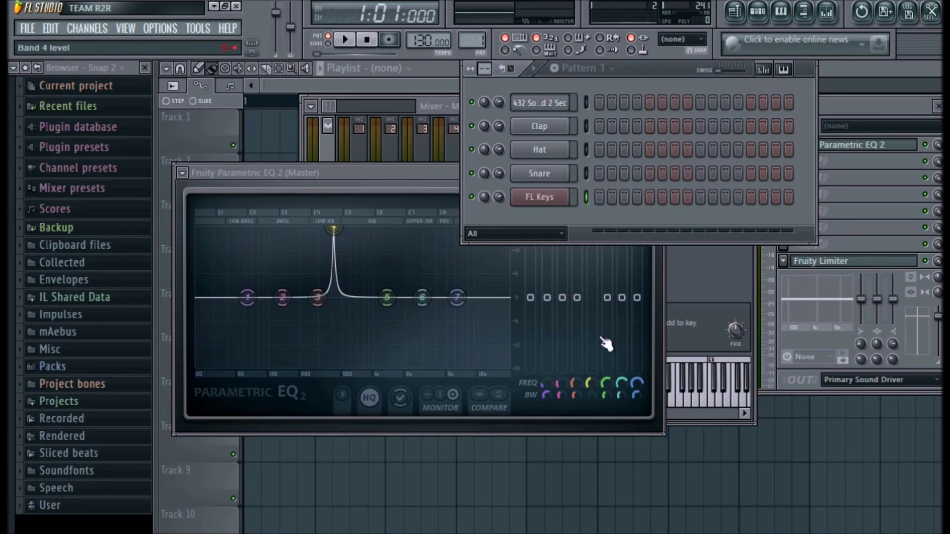
Step: Lower band 4 of the Master's EQ to minimum gain and play A notes on FL Keys and 432 Sound 2 Sec
click(444, 174)
drag(593, 228, 593, 369)
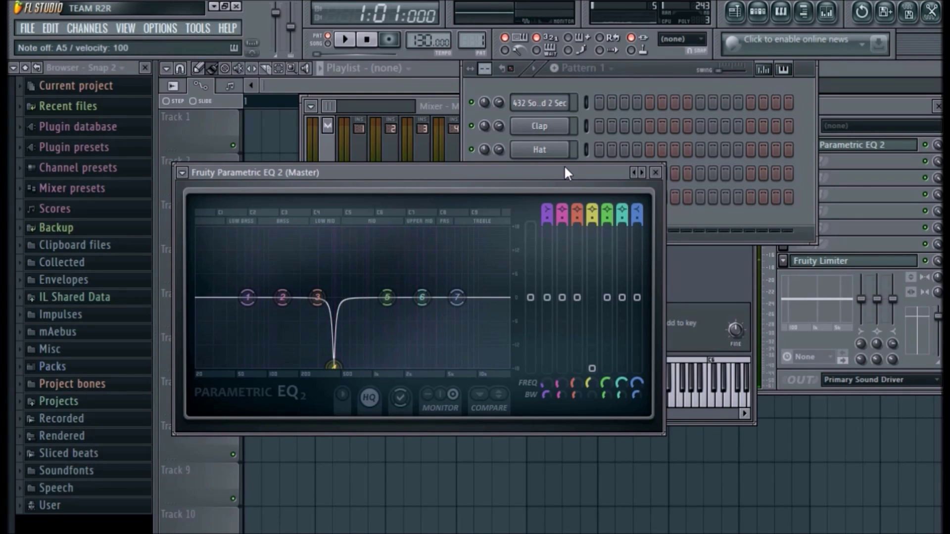
click(588, 98)
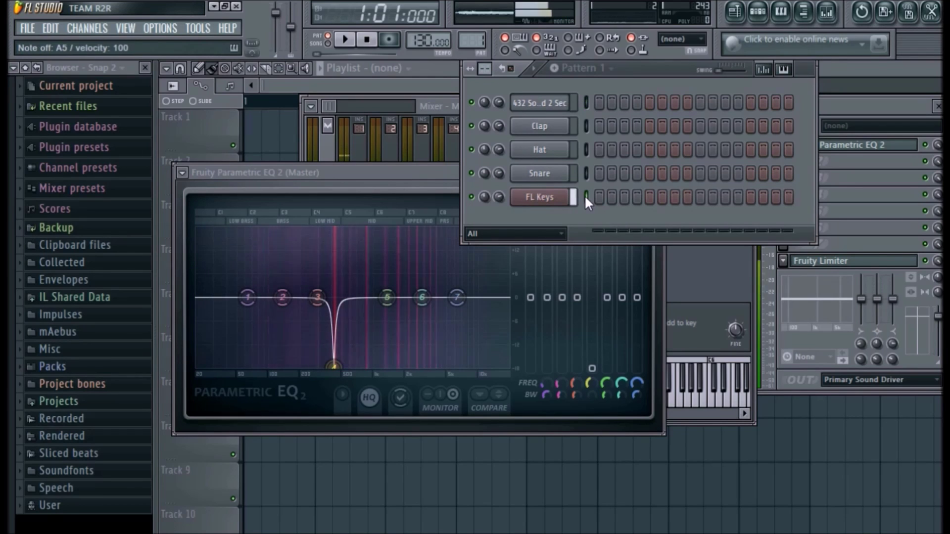
key(n)
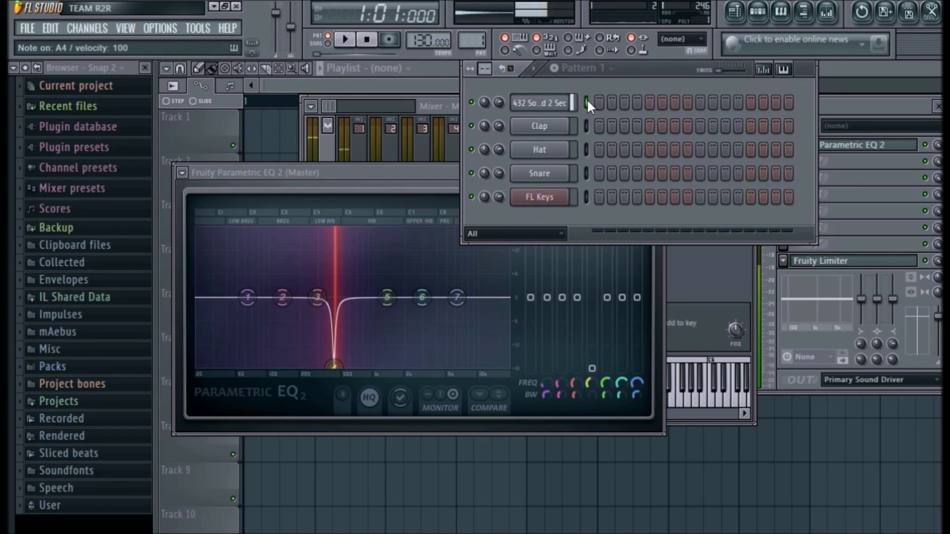